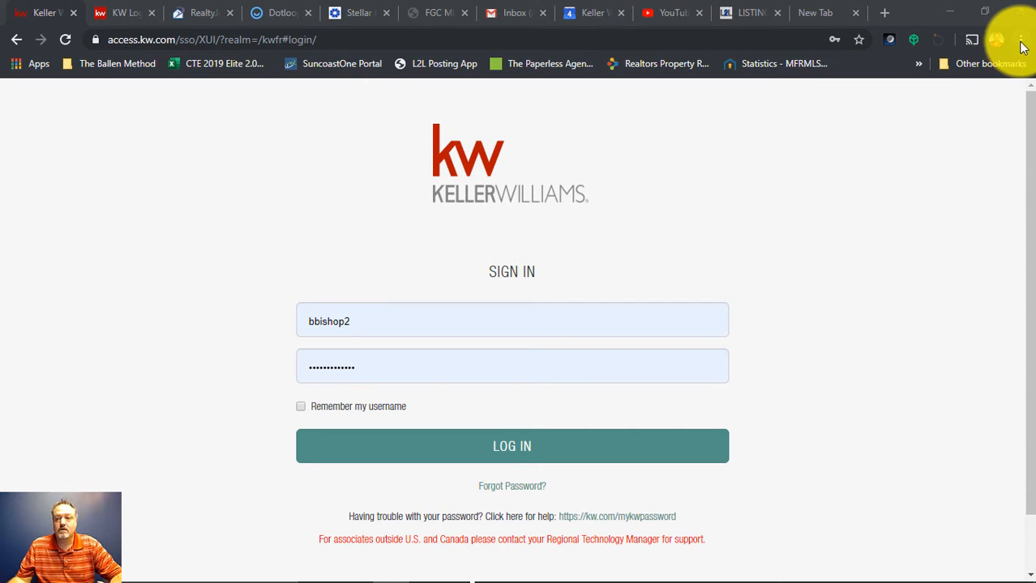
- Open an incognito window and go to agent.kw.com for the Keller Cloud sign-in
click(1020, 40)
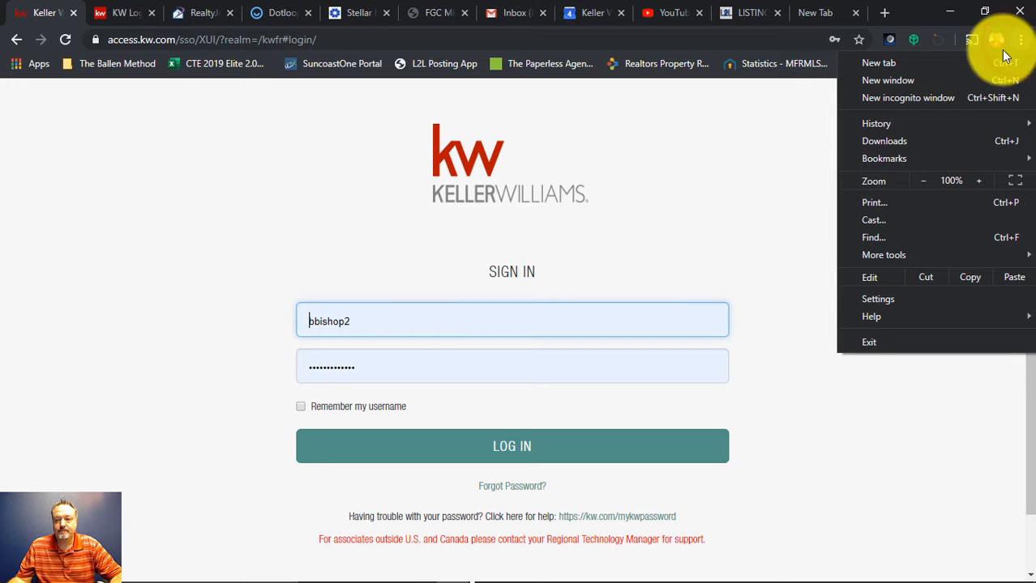
click(888, 96)
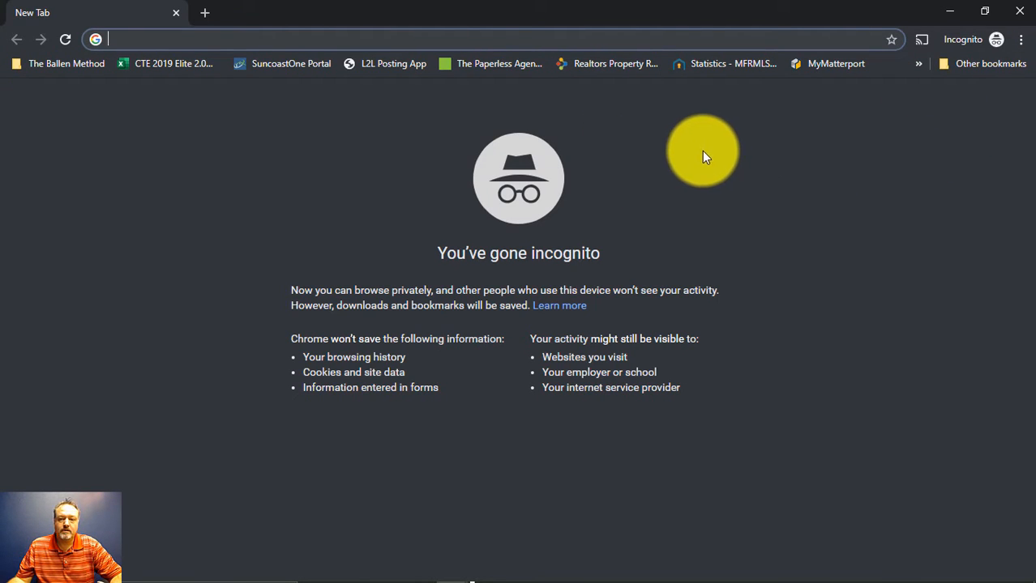
text(a)
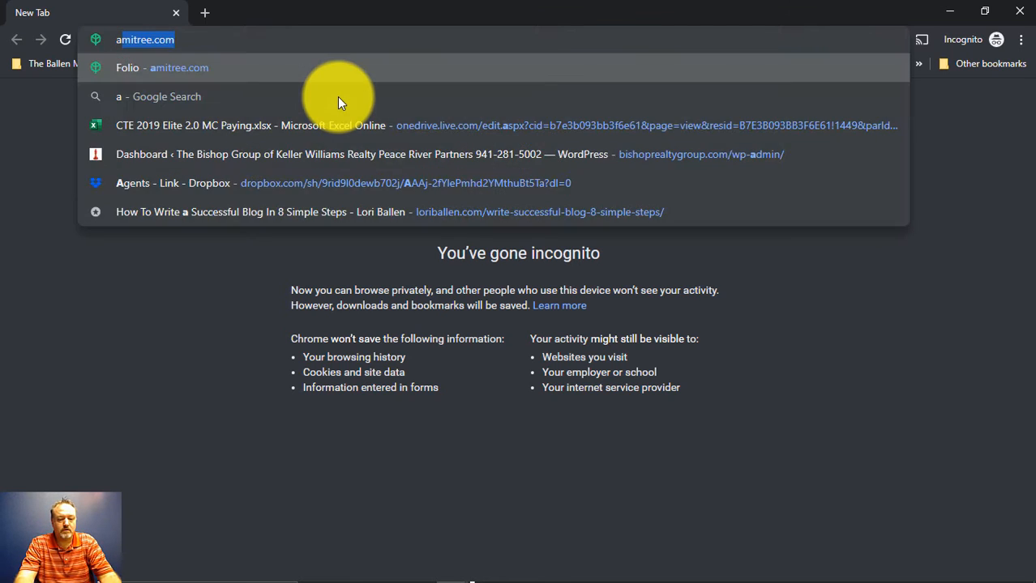
text(gent.k)
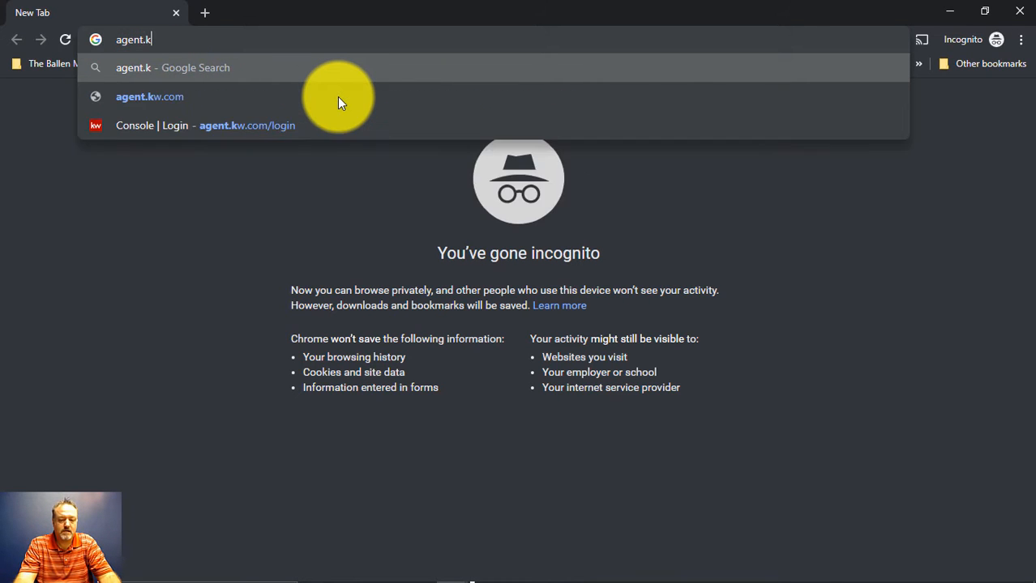
text(w.com)
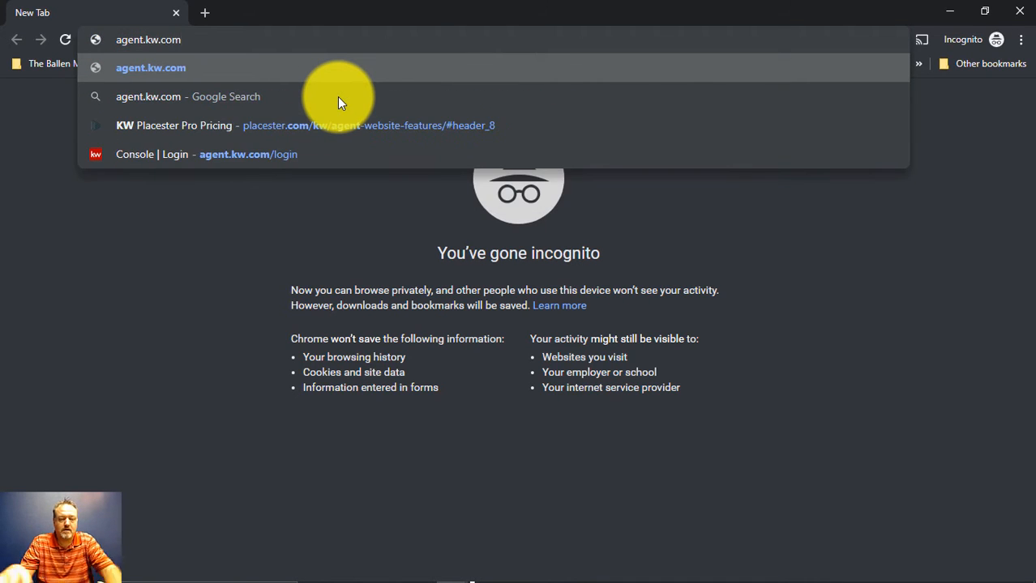
key(Return)
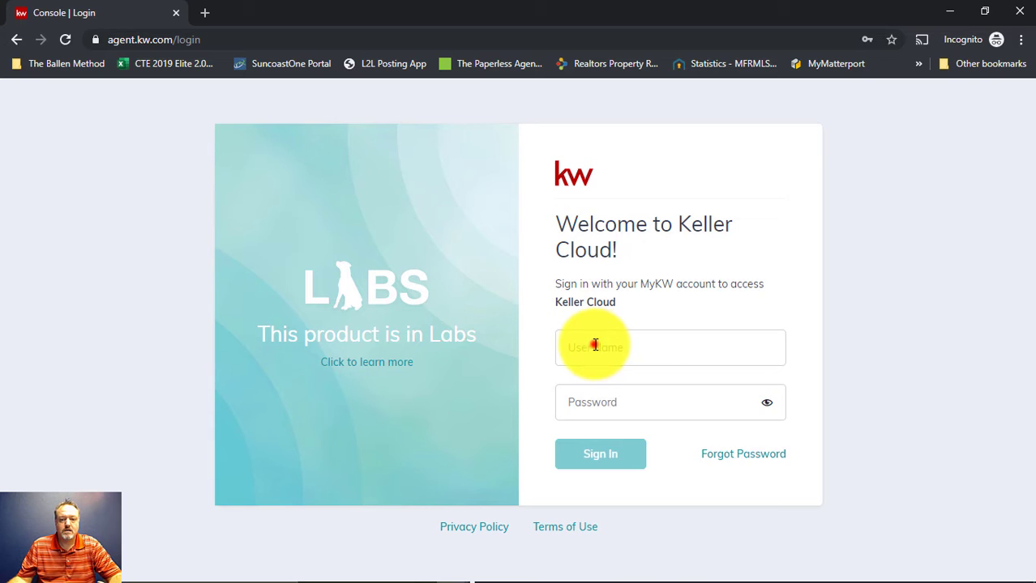
- Enter the agent username and password and sign in to the Command dashboard
click(597, 345)
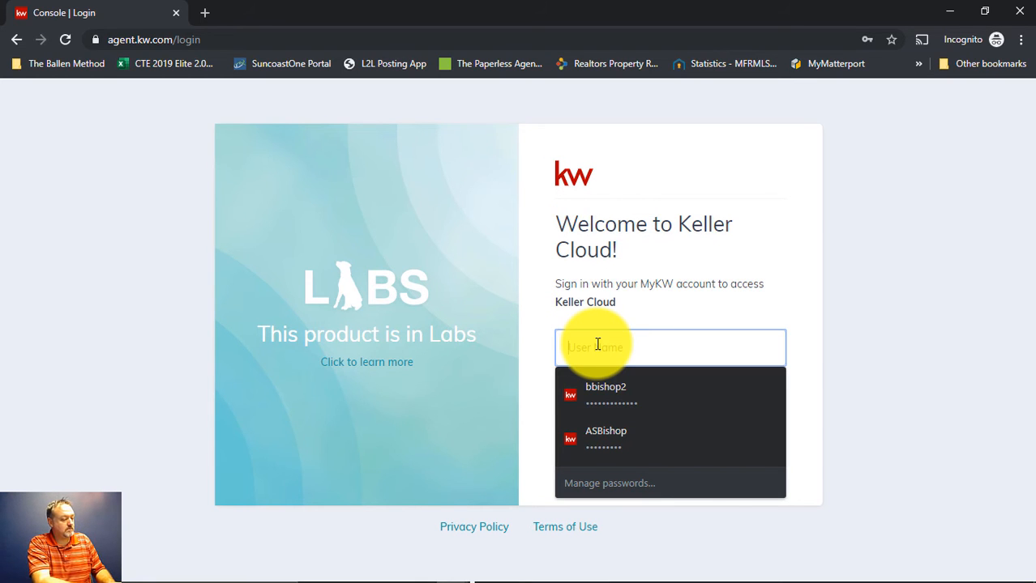
text(jdean2)
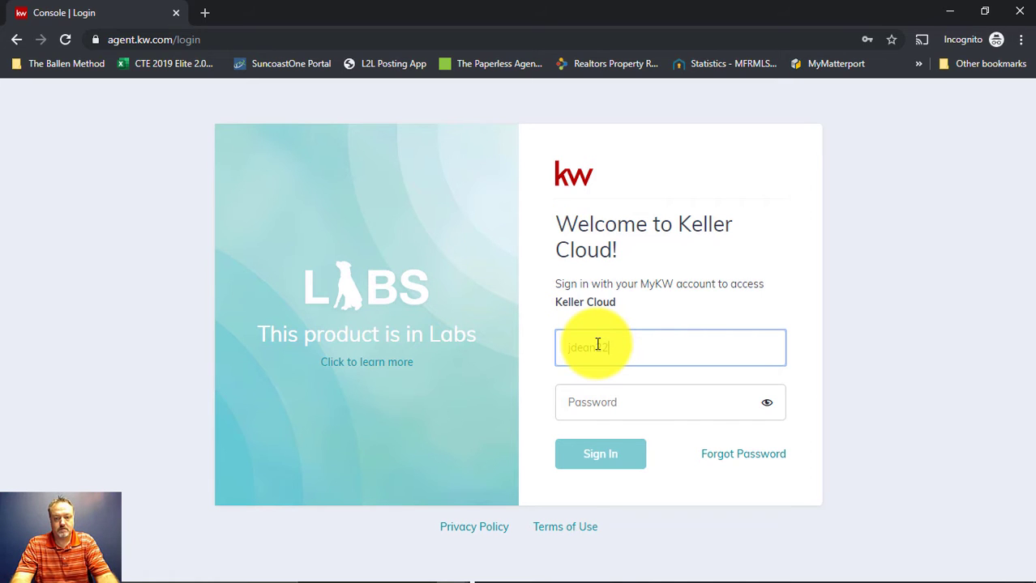
key(Tab)
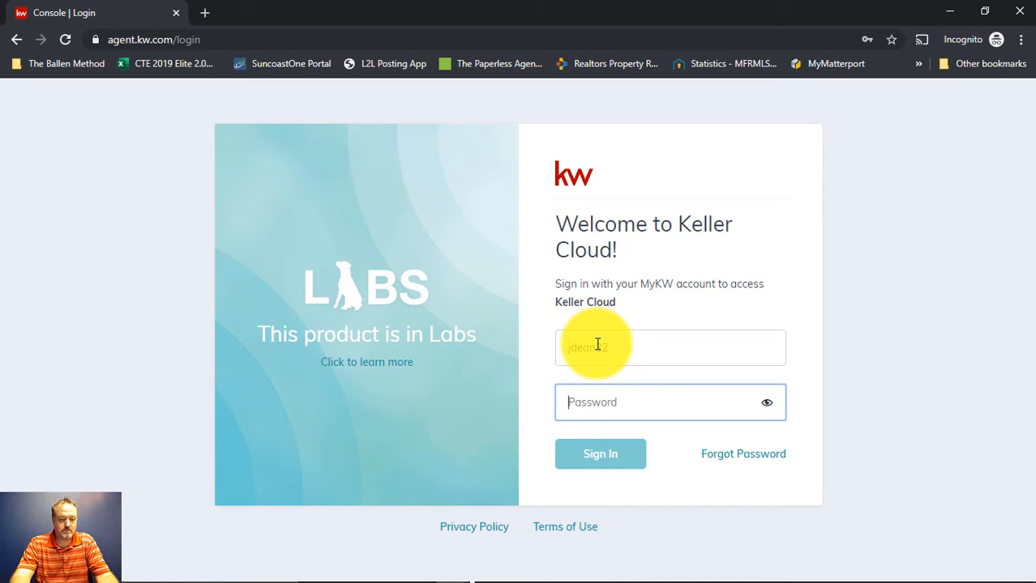
text(•••)
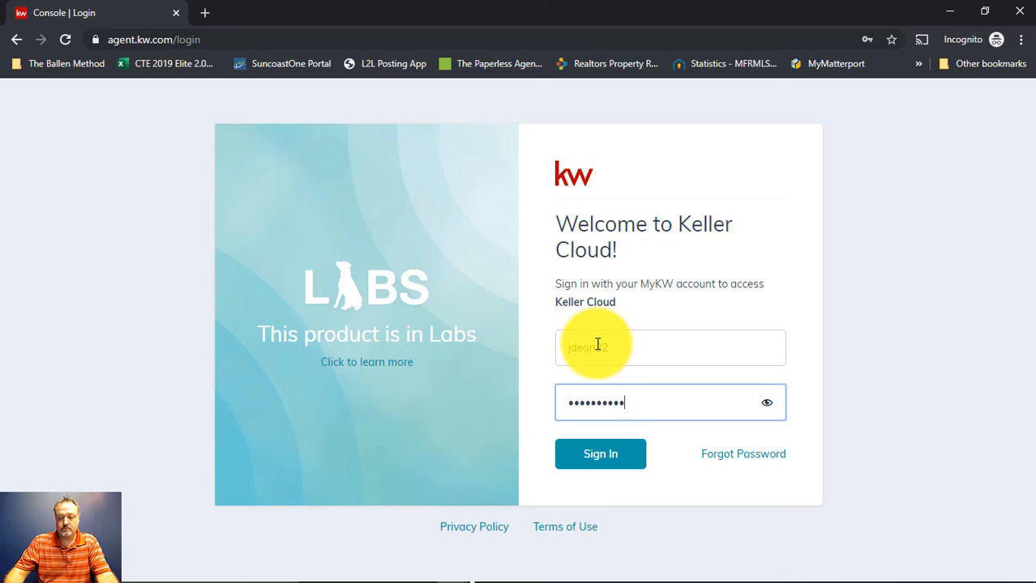
key(Return)
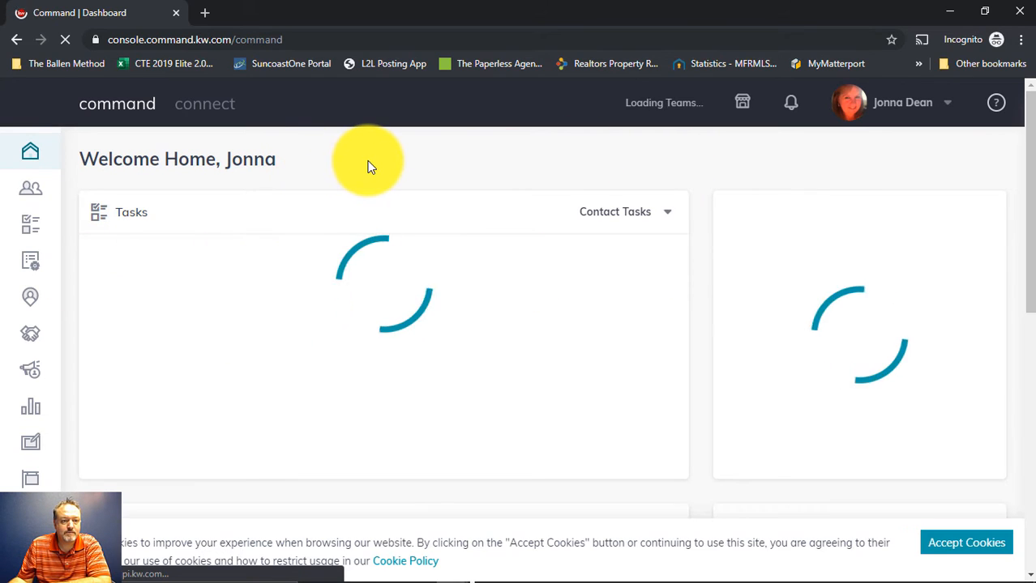
- Accept cookies and reach Settings from the account menu, showing the app integrations list
click(970, 541)
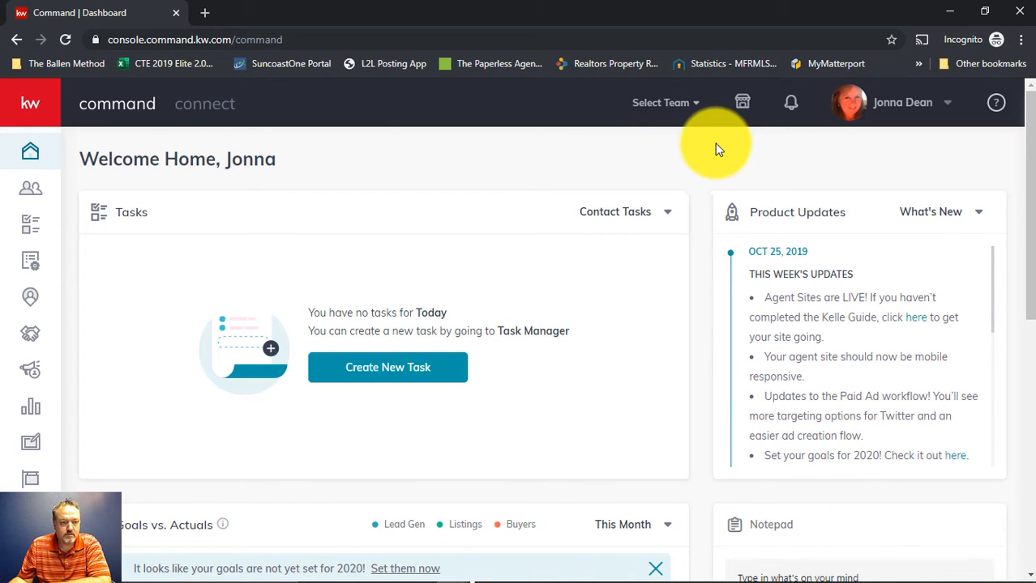
click(945, 103)
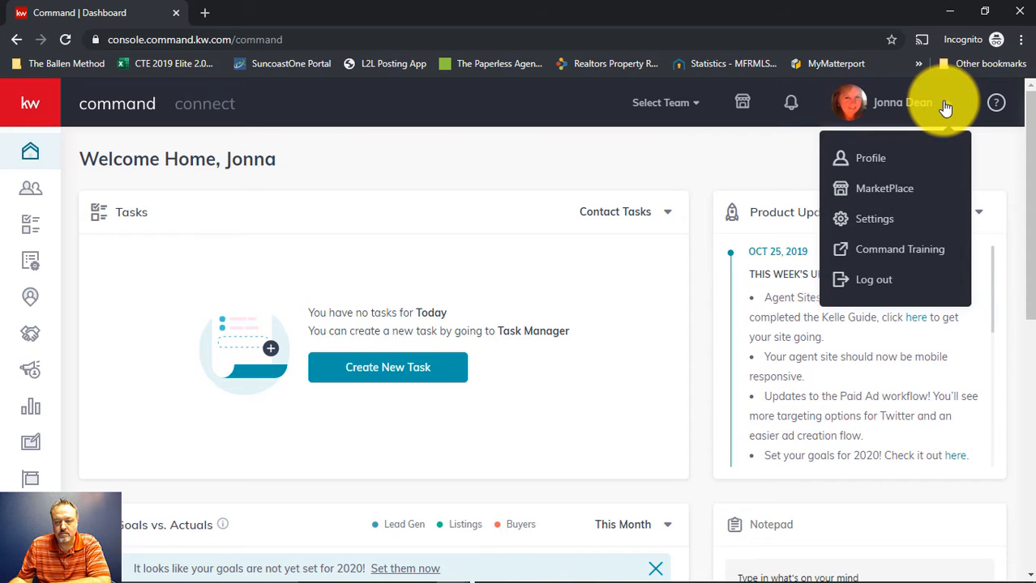
click(870, 222)
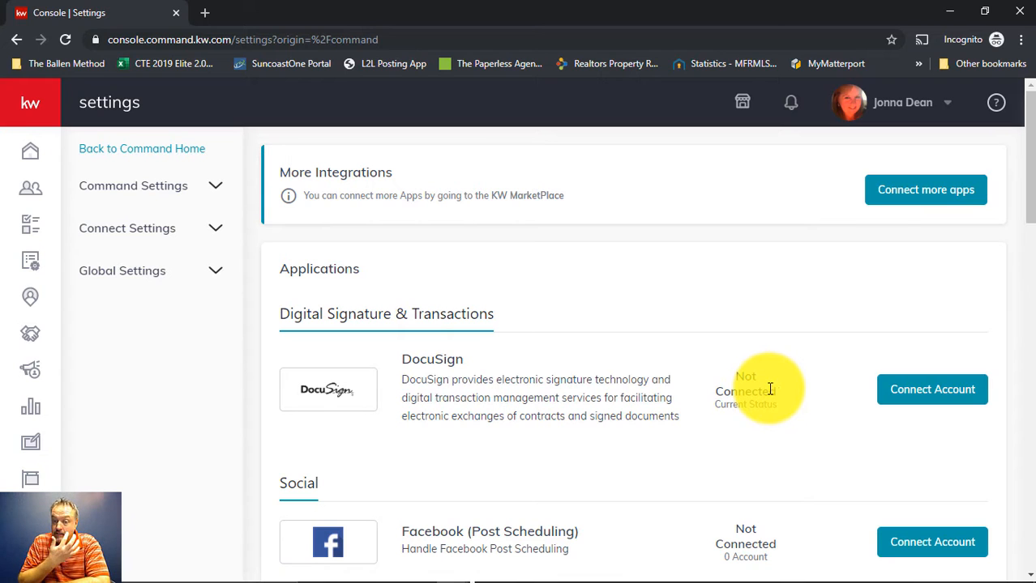
- Connect the DocuSign account and send the registration email, setting its status to In Progress
click(924, 394)
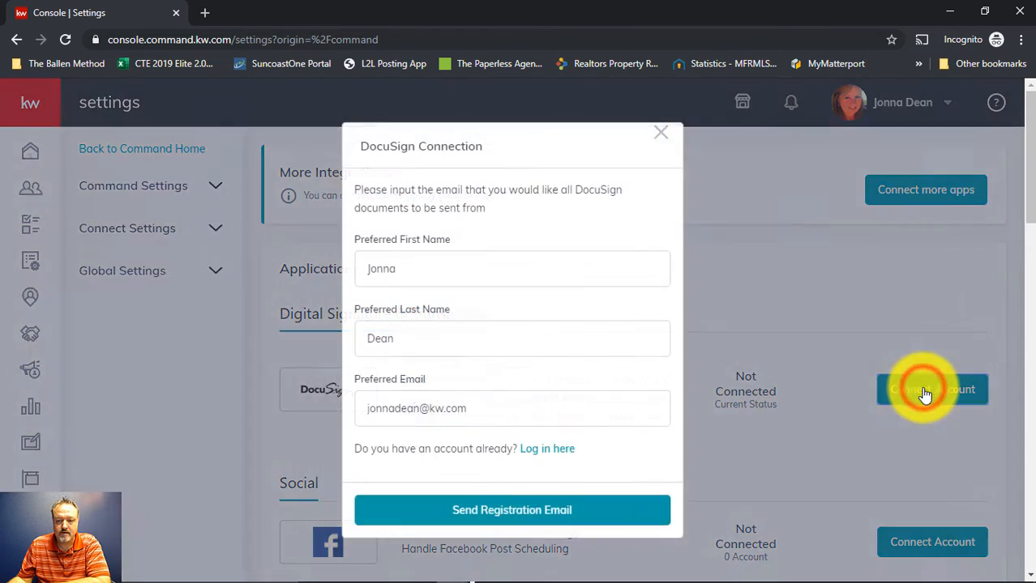
scroll(461, 323, down, 1)
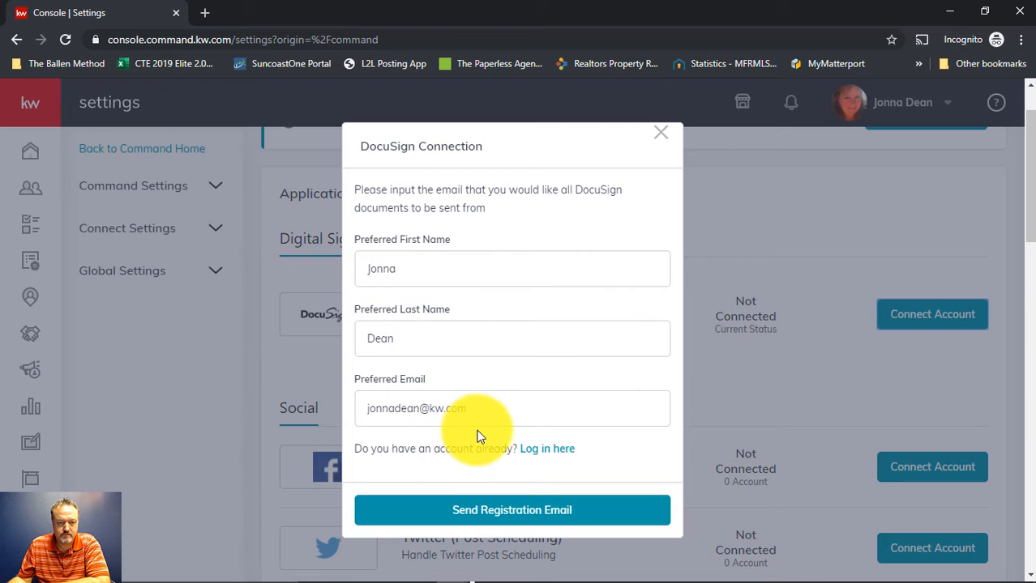
click(539, 513)
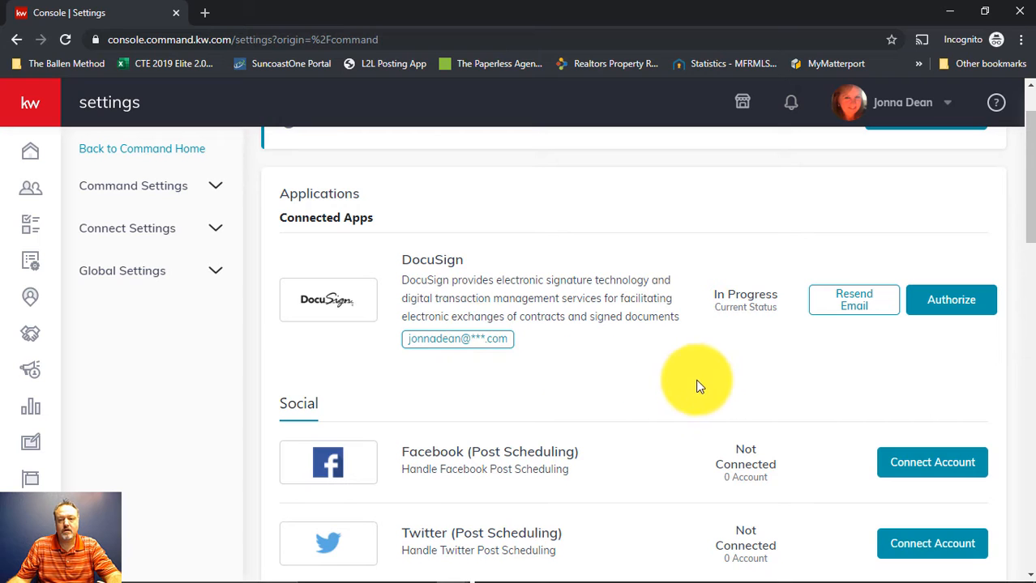
- In a new Gmail tab, accept the 'You've been invited to join DocuSign Rooms' invitation
click(203, 12)
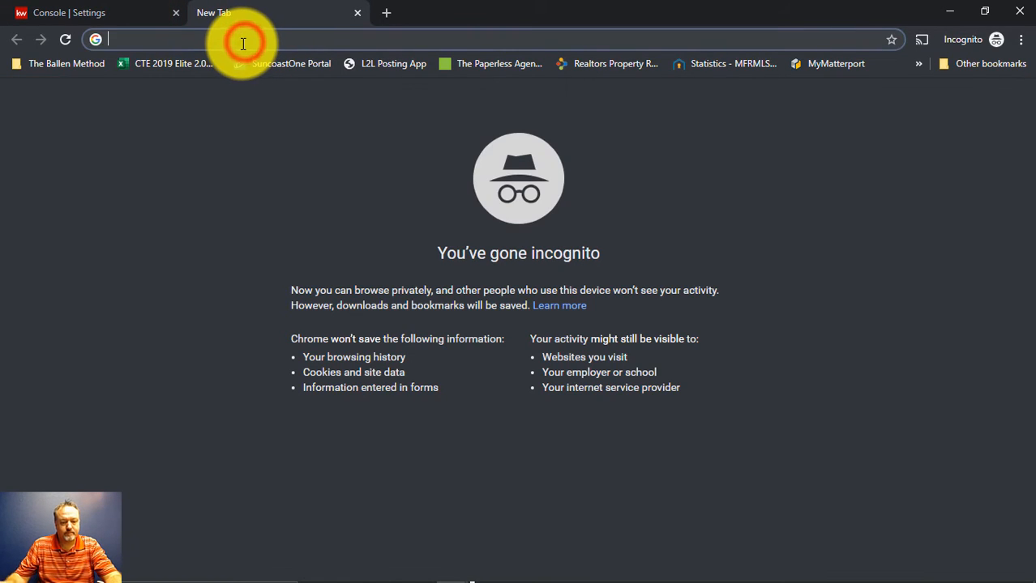
text(gmail.google.com/mail/u/0/#inbox)
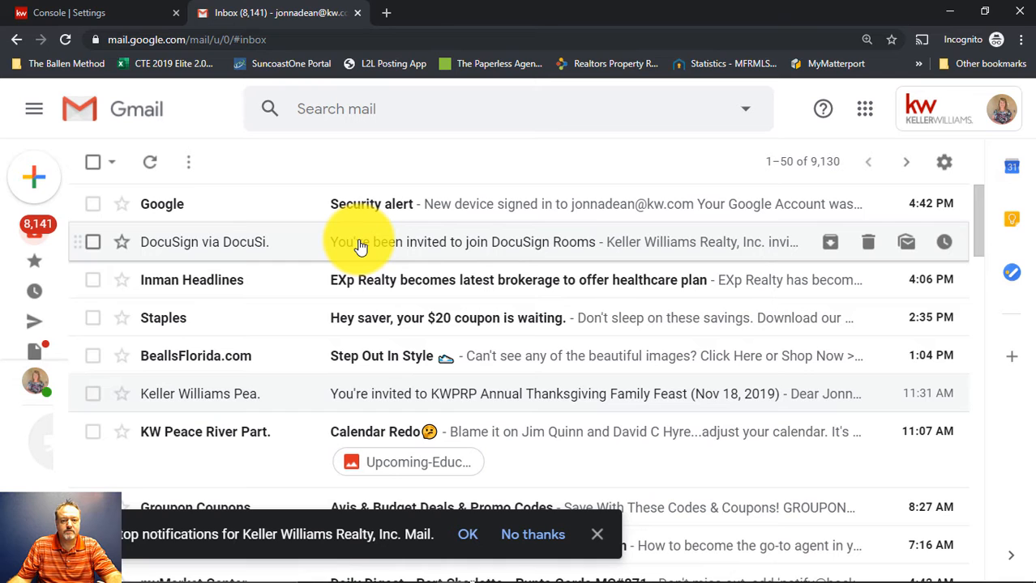
click(360, 243)
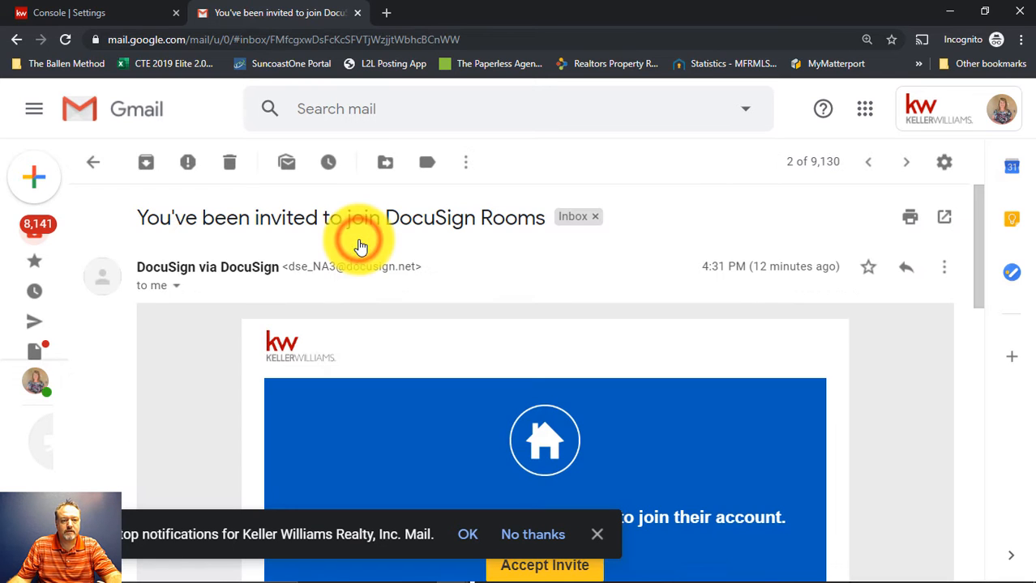
scroll(732, 320, down, 3)
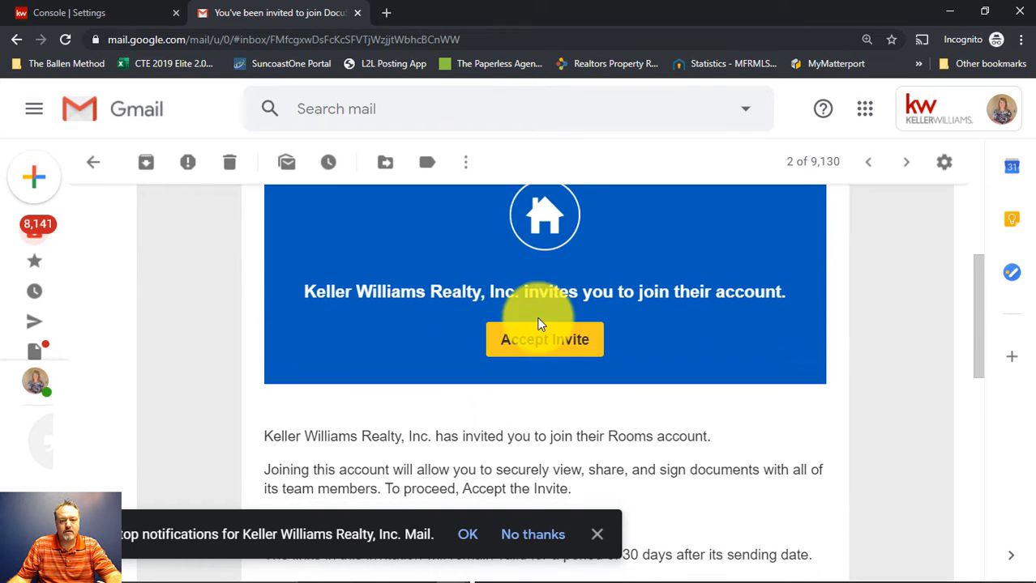
click(527, 338)
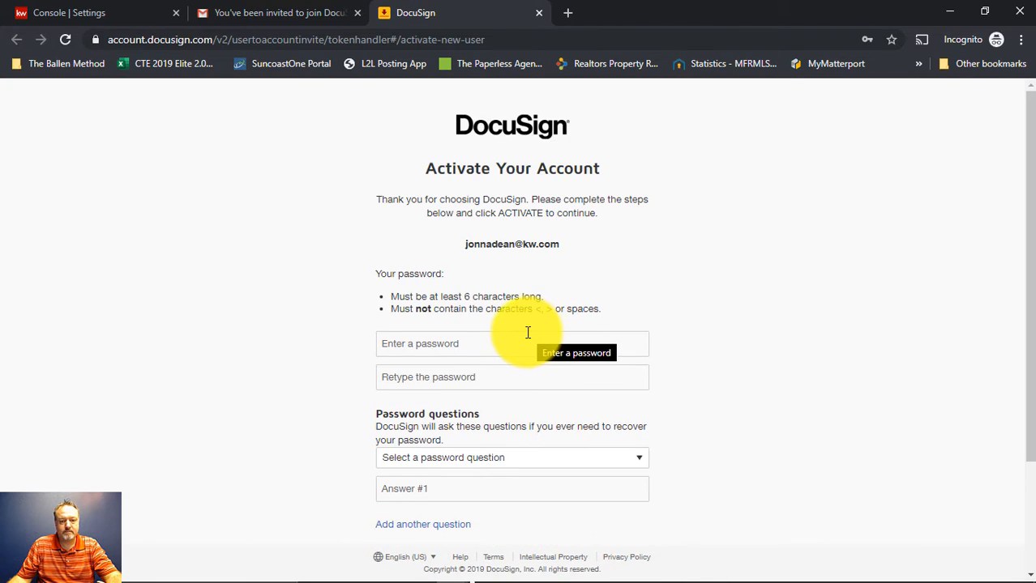
scroll(791, 259, down, 1)
scroll(673, 138, down, 1)
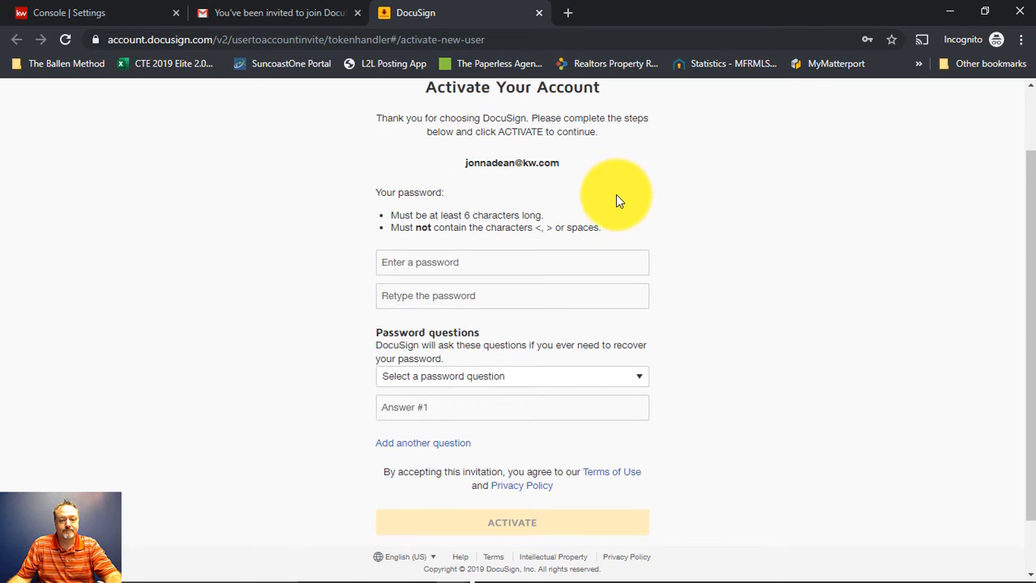
scroll(615, 194, down, 2)
- Enter the new DocuSign password and security question and activate the account
click(411, 197)
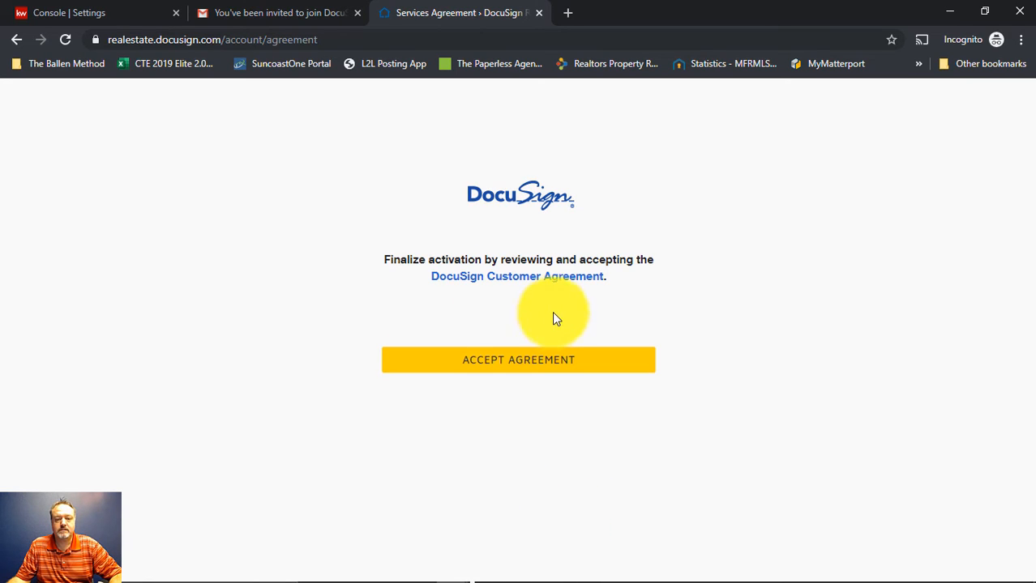
- Accept the DocuSign Customer Agreement and dismiss the What's New announcement
click(504, 363)
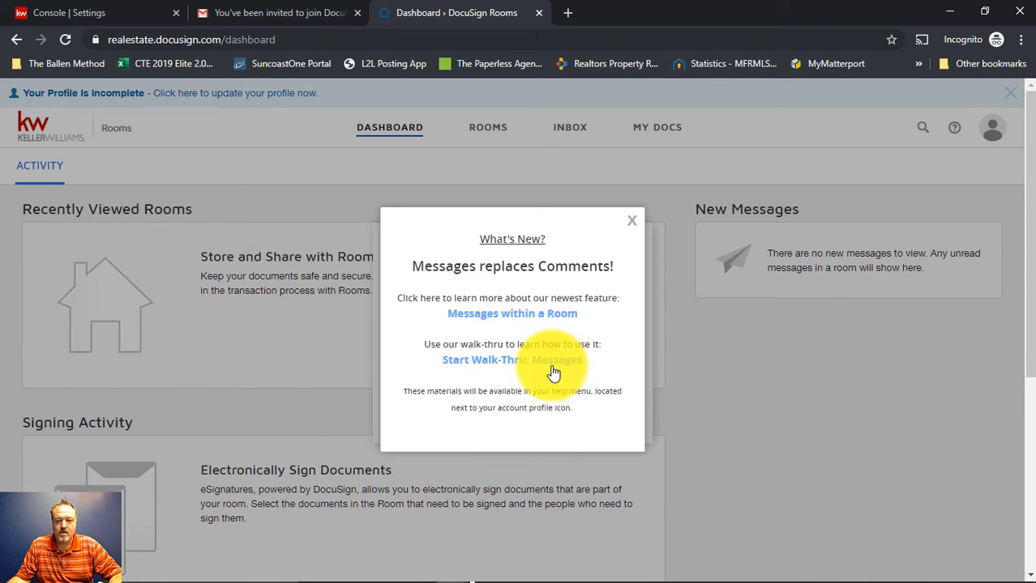
click(633, 227)
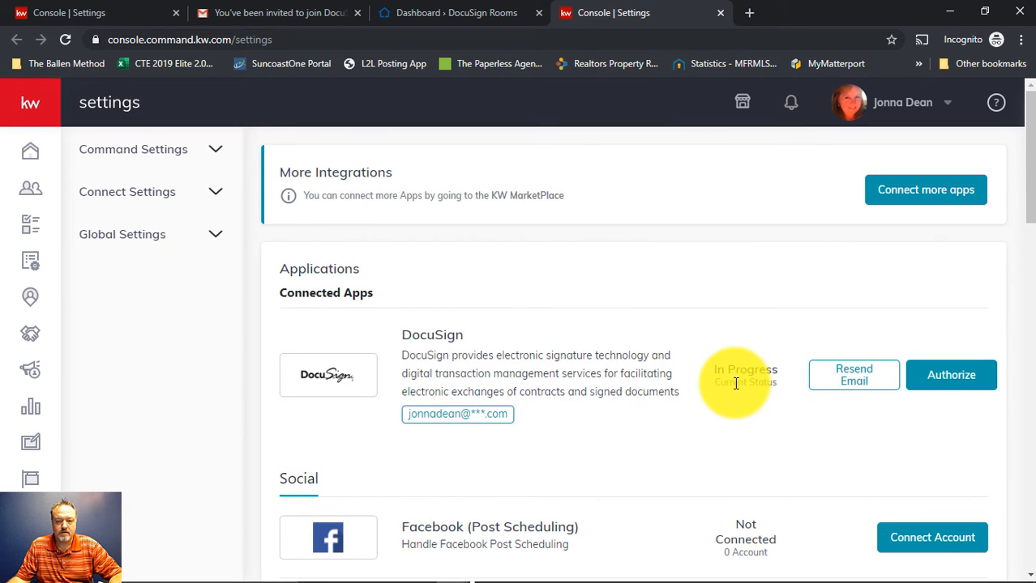
- Authorize DocuSign with its password and accept Keller Williams' permission request, making it Connected
click(953, 377)
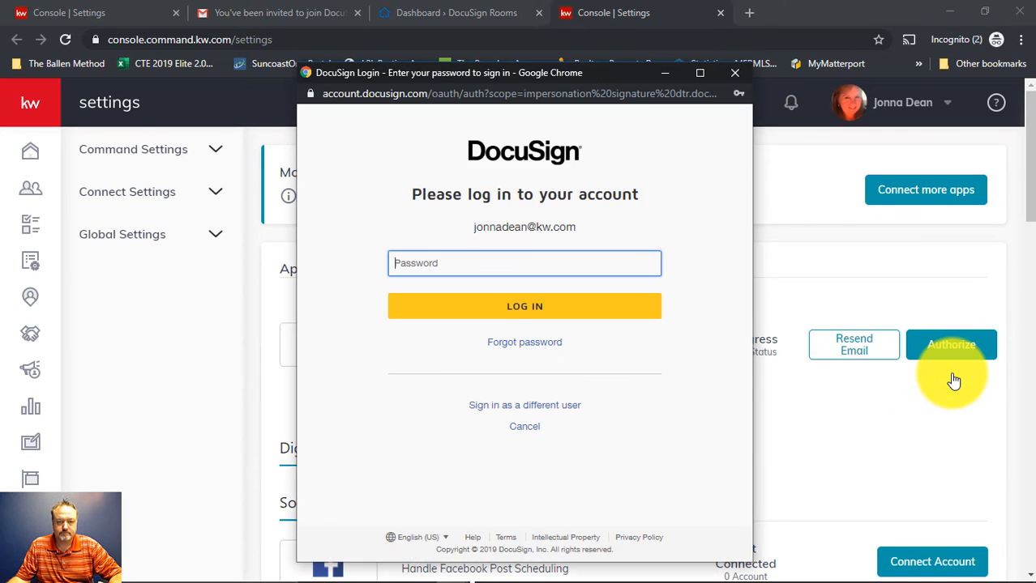
click(475, 269)
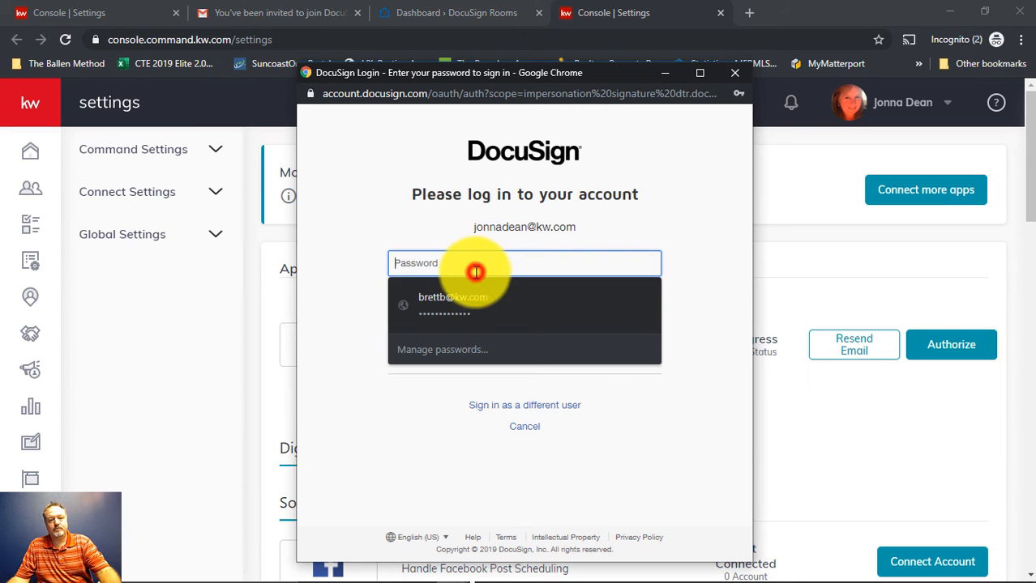
text(••••••)
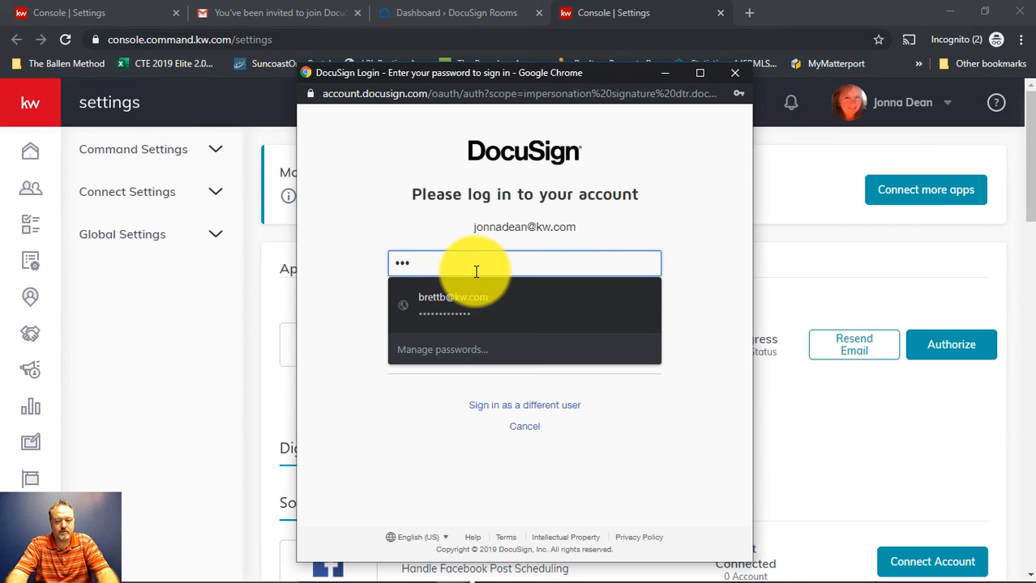
text(••)
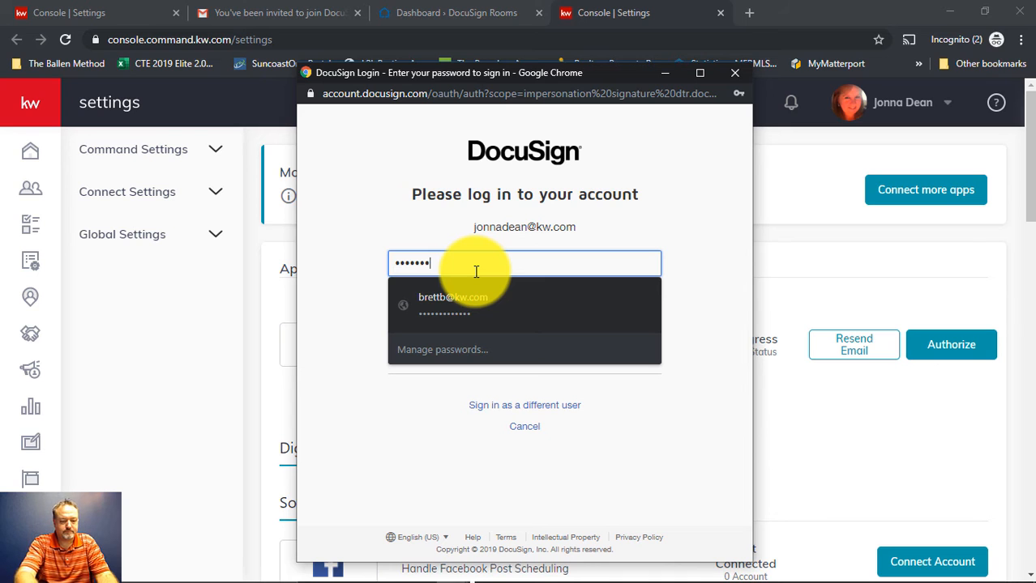
key(Return)
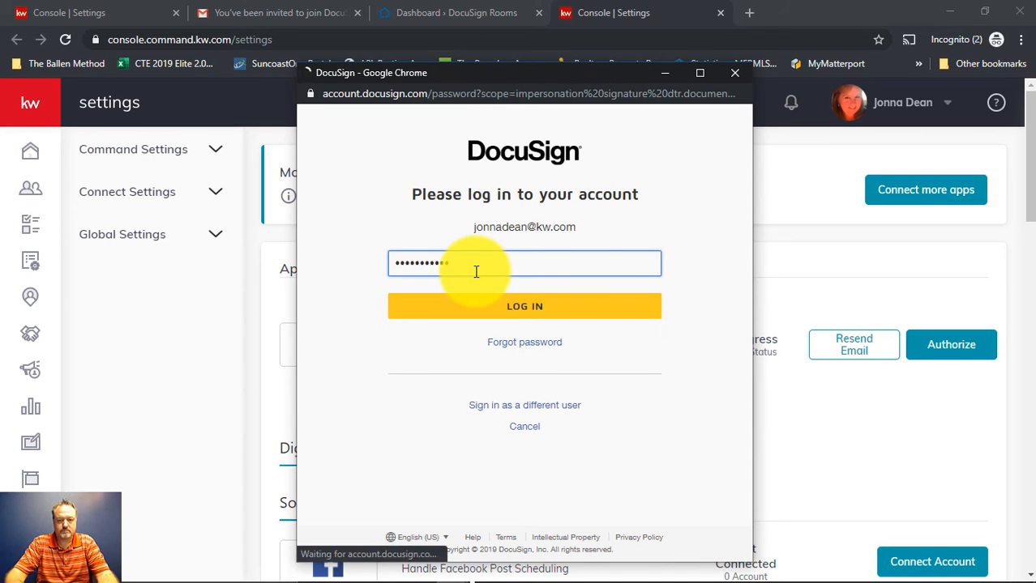
scroll(699, 264, down, 2)
scroll(567, 389, down, 1)
click(515, 423)
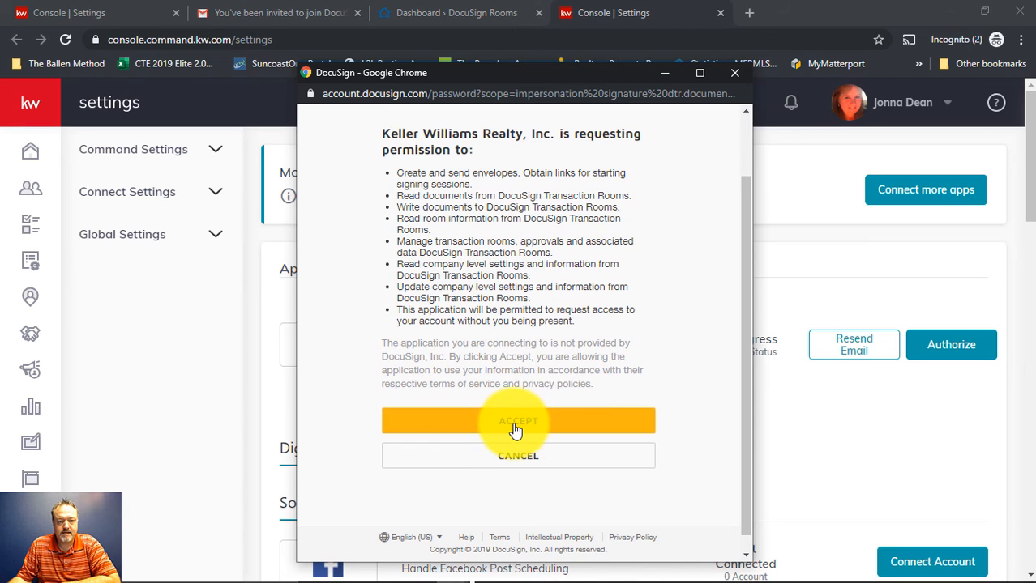
click(516, 427)
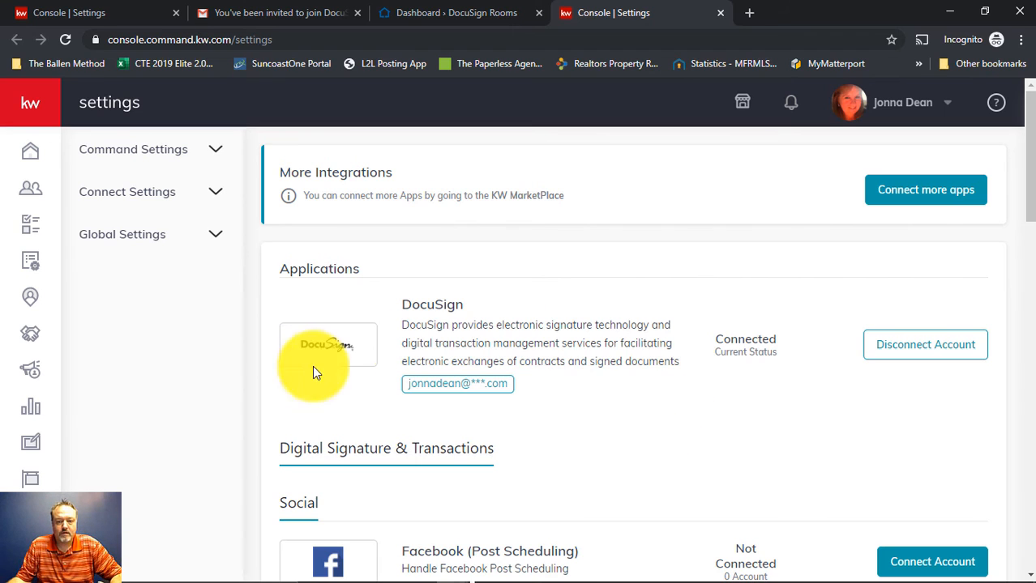
- Create a new listing opportunity, DEAN - Listing, for the matching contact from the Opportunities pipeline
click(33, 336)
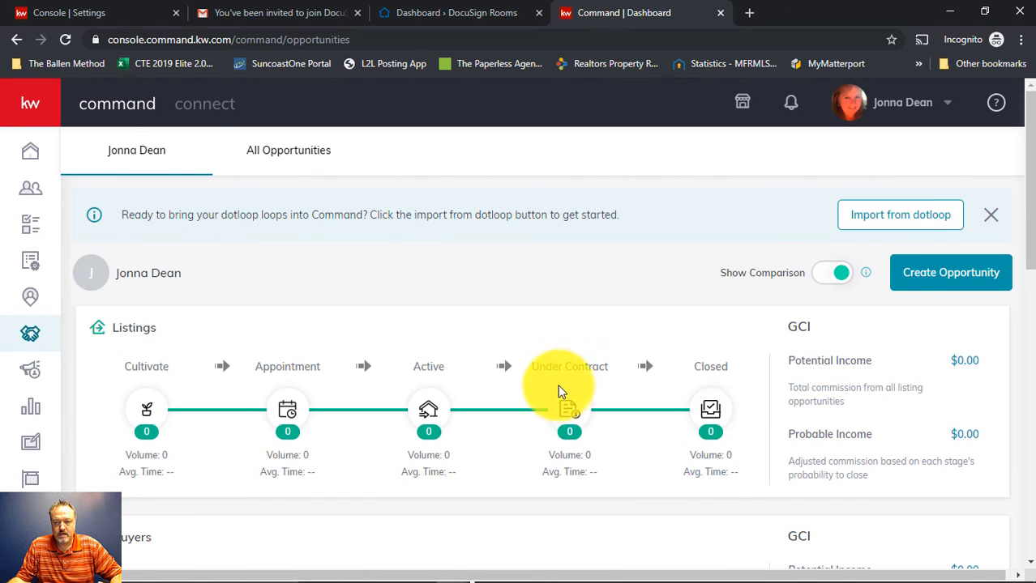
click(936, 272)
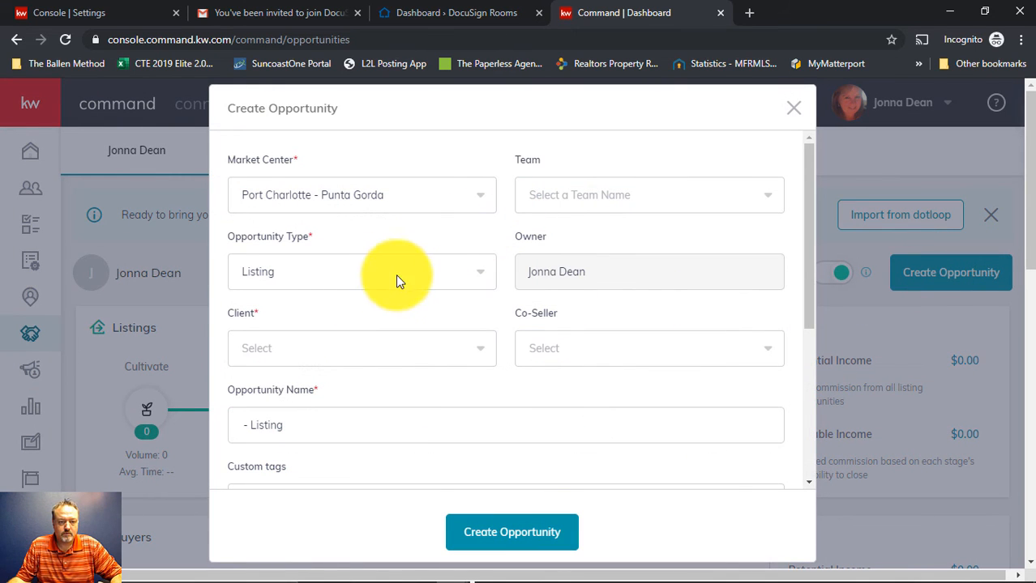
click(386, 358)
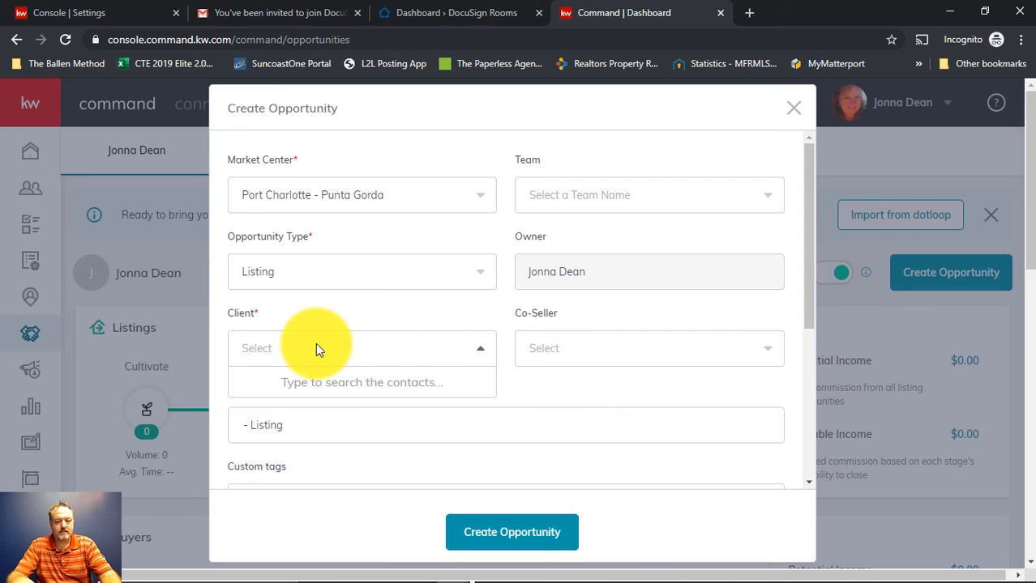
text(jonna)
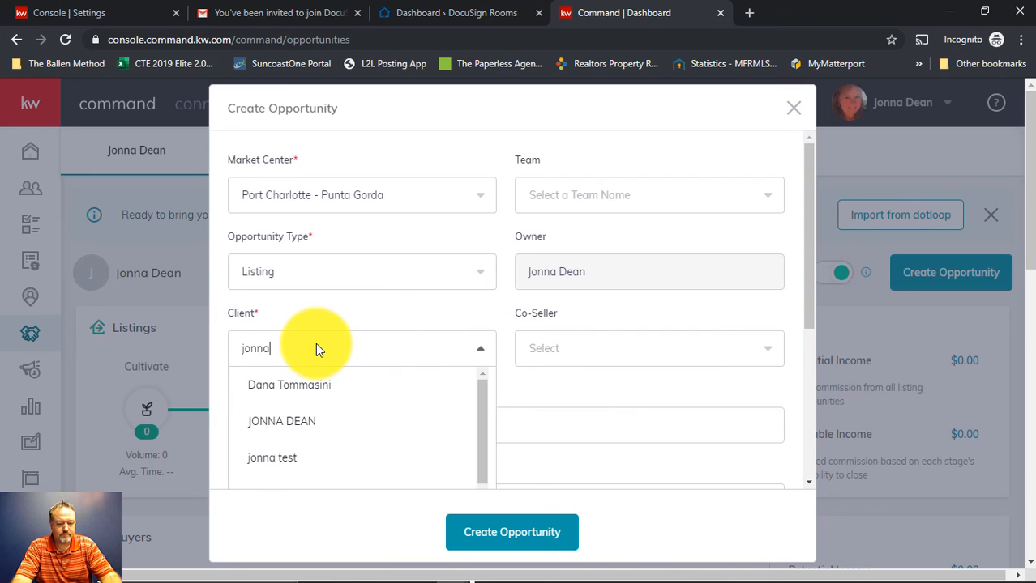
click(283, 419)
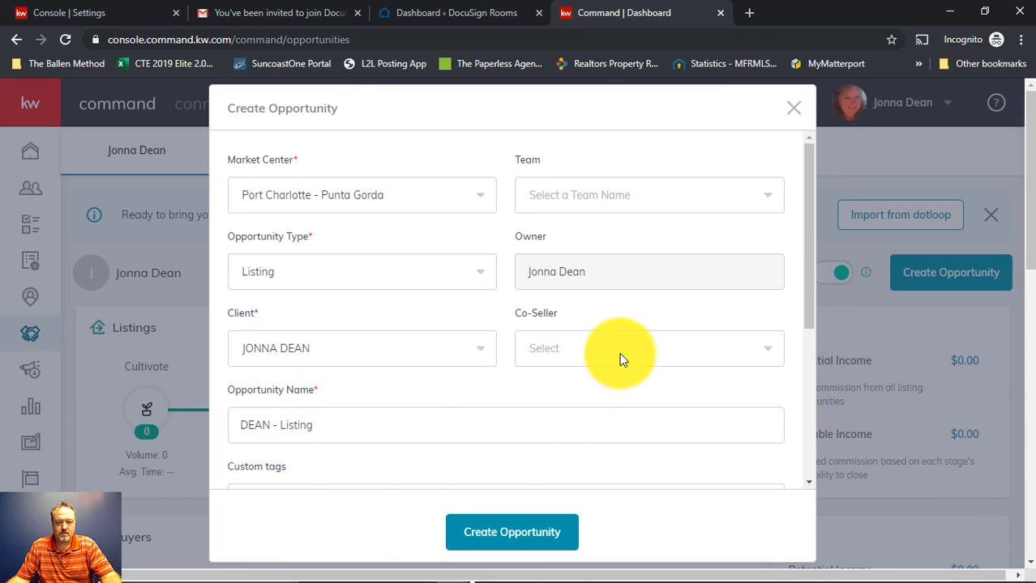
scroll(586, 372, down, 3)
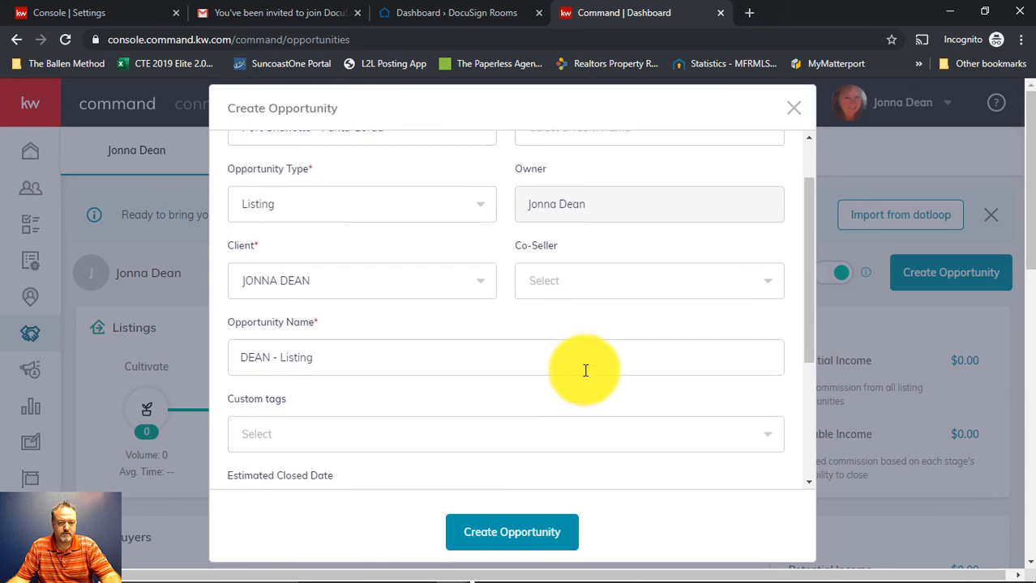
scroll(409, 375, down, 2)
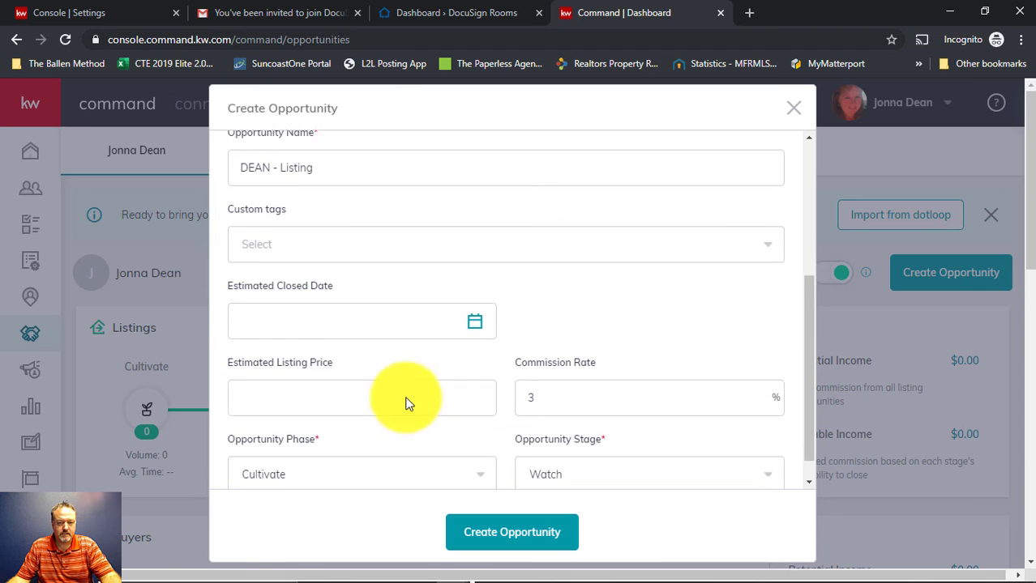
click(511, 532)
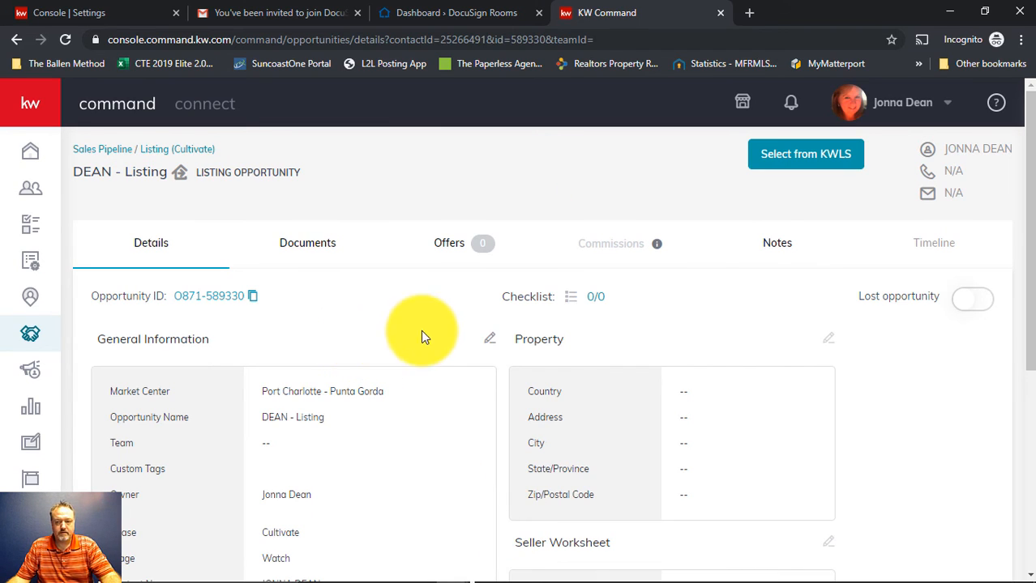
- Start a DocuSign transaction from the DEAN - Listing opportunity's Documents tab
click(298, 246)
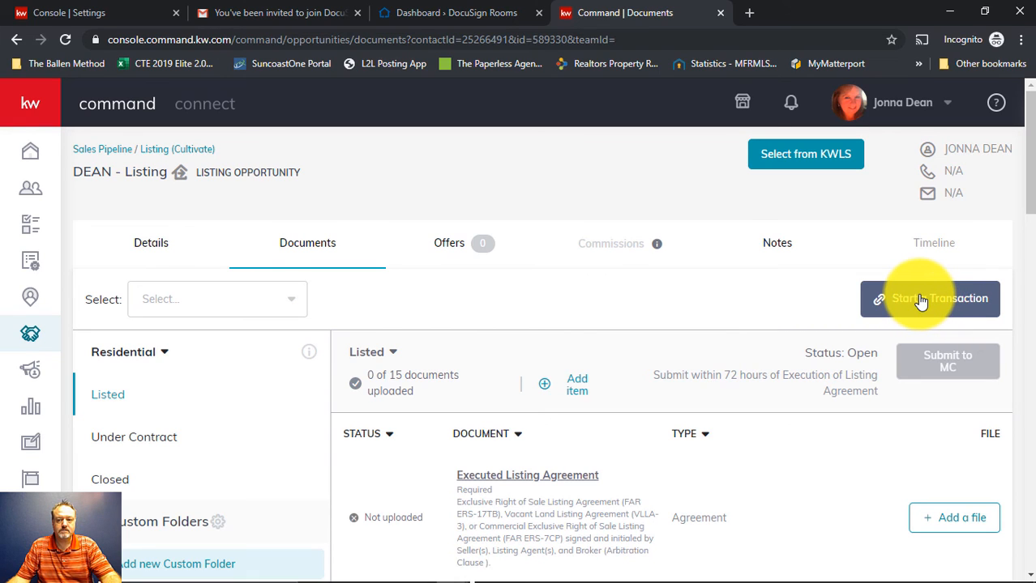
click(920, 298)
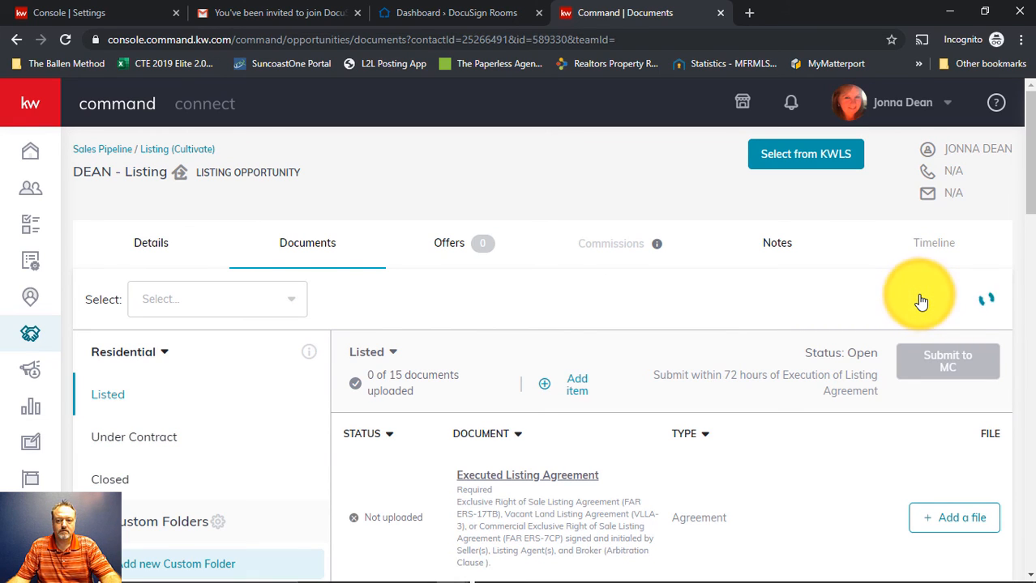